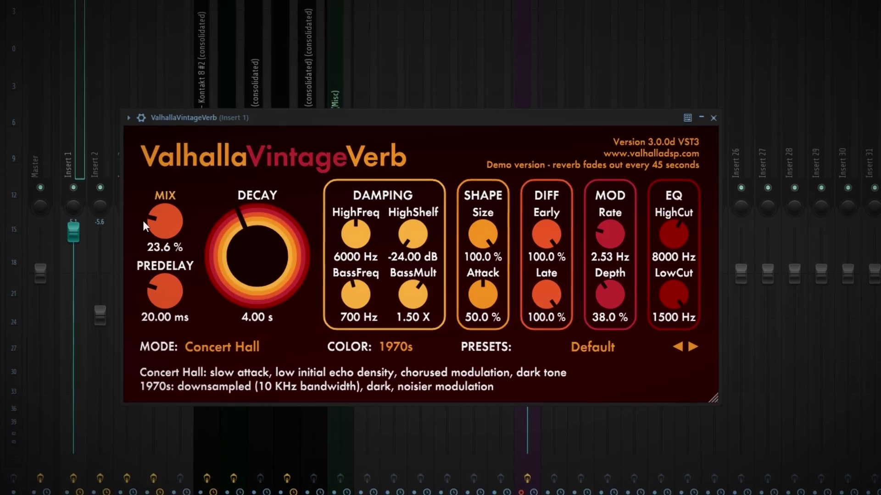
Step: Play back the Keyscape chord pattern in the piano roll and pick out its C4 bass note
{"action": "mouse_move", "coordinate": [131, 244]}
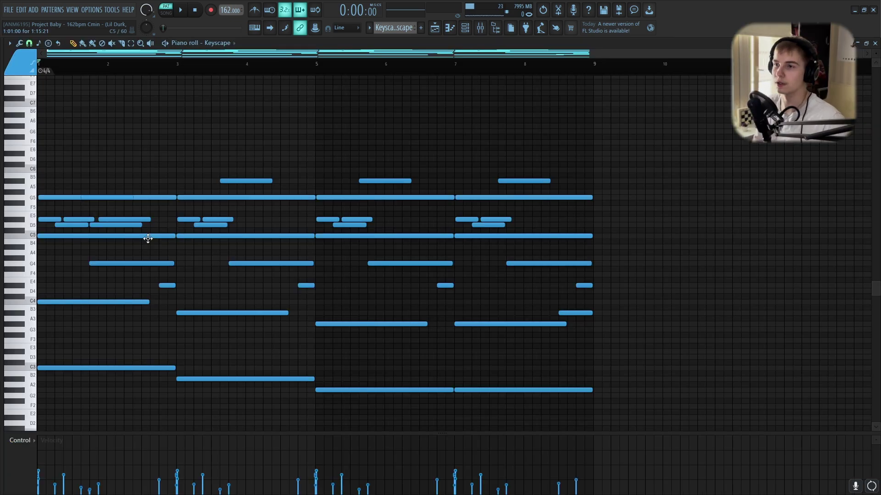
{"action": "key", "text": "space"}
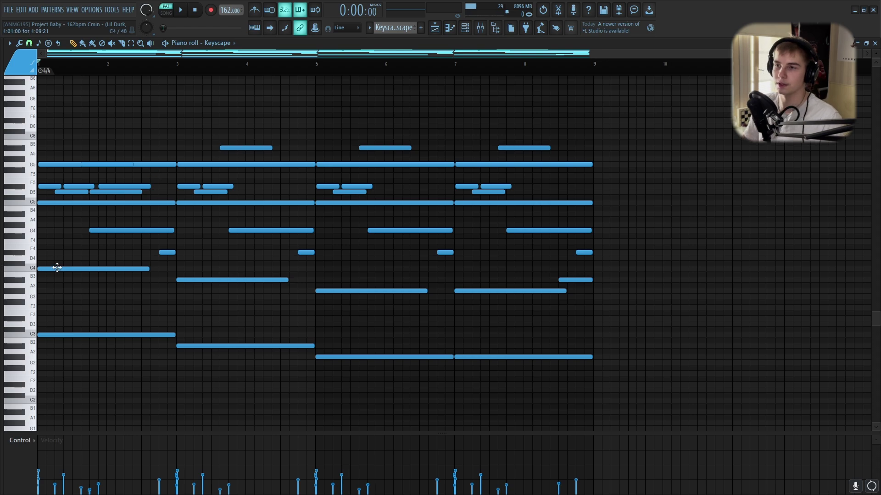
{"action": "left_click", "coordinate": [57, 267]}
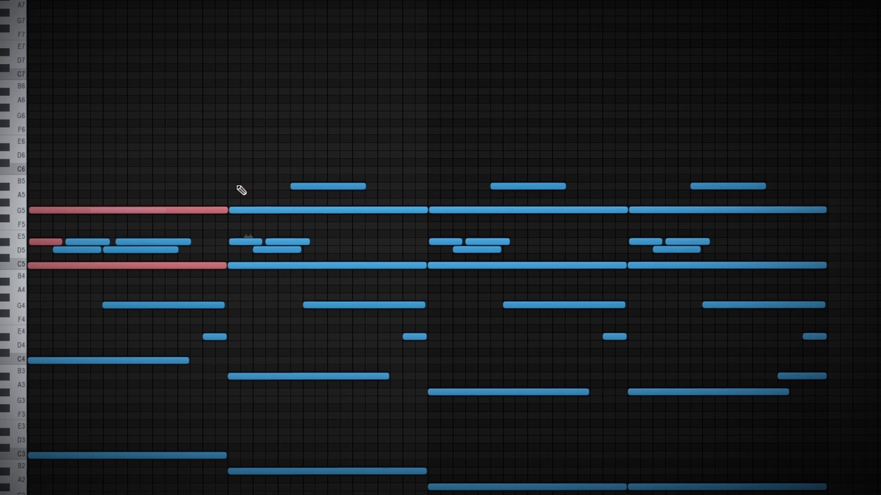
Step: Select the opening C5, D#5 and G5 chord notes in each of the four sections in turn
{"action": "left_click", "coordinate": [157, 189]}
{"action": "left_click_drag", "start_coordinate": [248, 183], "coordinate": [252, 277]}
{"action": "left_click_drag", "start_coordinate": [440, 202], "coordinate": [441, 275]}
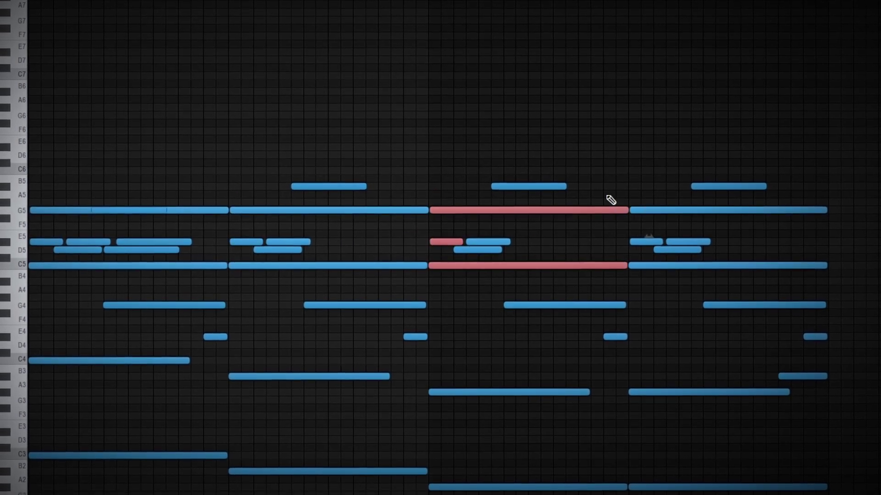
{"action": "left_click_drag", "start_coordinate": [642, 202], "coordinate": [643, 276]}
Step: Select the moving bass notes and their lower octaves across the sections, followed by the short D#5 and D5 melody notes in the first section
{"action": "left_click_drag", "start_coordinate": [177, 342], "coordinate": [163, 381]}
{"action": "left_click_drag", "start_coordinate": [606, 376], "coordinate": [580, 413]}
{"action": "left_click_drag", "start_coordinate": [775, 374], "coordinate": [752, 408]}
{"action": "left_click_drag", "start_coordinate": [373, 403], "coordinate": [310, 367]}
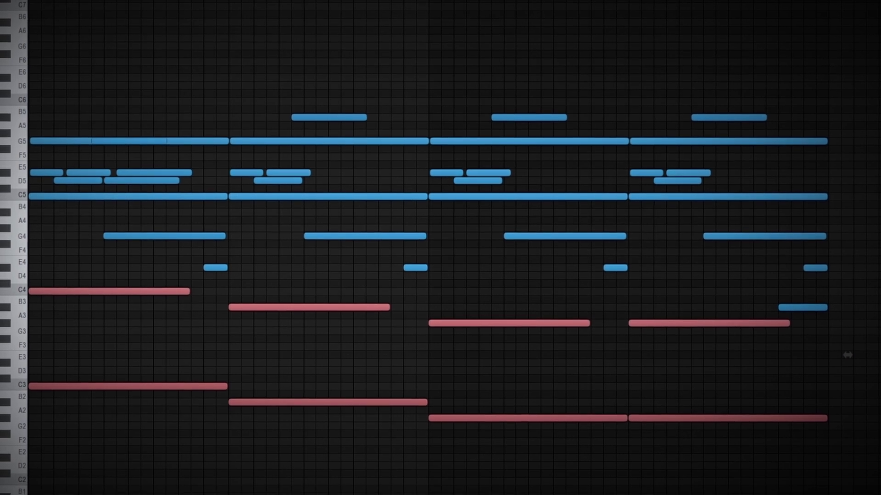
{"action": "left_click_drag", "start_coordinate": [179, 163], "coordinate": [92, 183]}
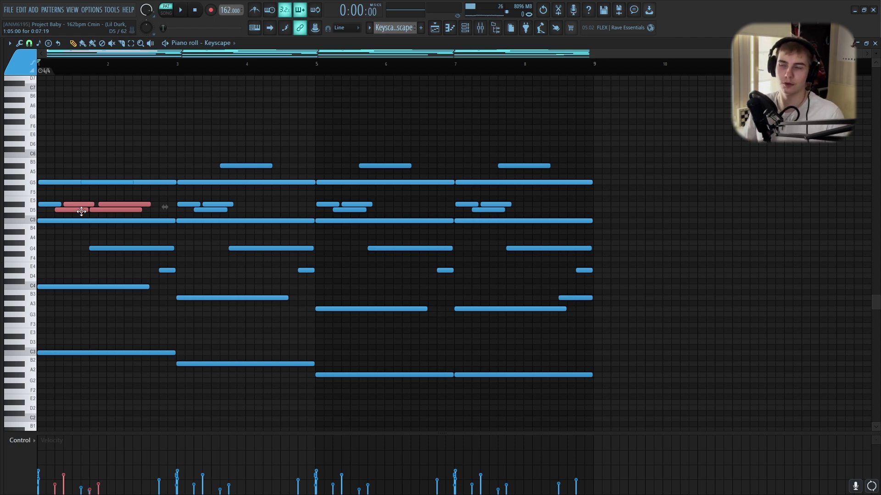
{"action": "scroll", "coordinate": [740, 201], "scroll_direction": "up", "scroll_amount": 3}
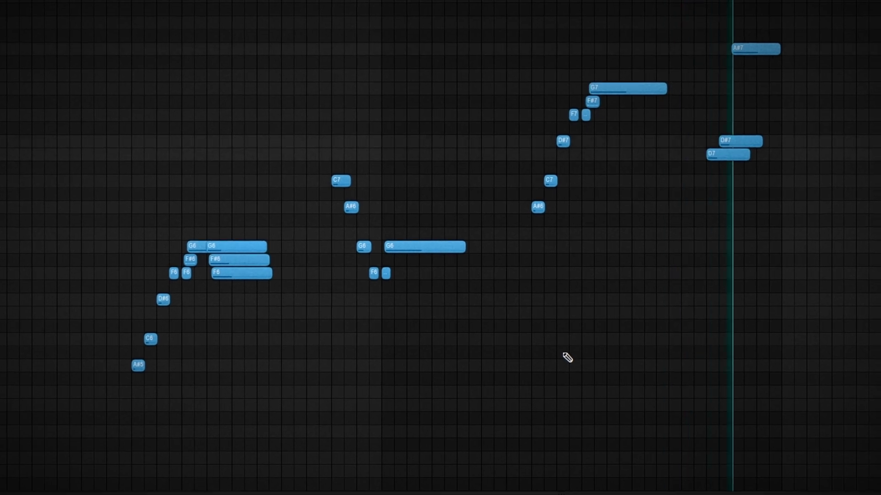
Step: Select the two Keyscape clips in the playlist in turn and reopen Keyscape #2 in the piano roll
{"action": "key", "text": "space"}
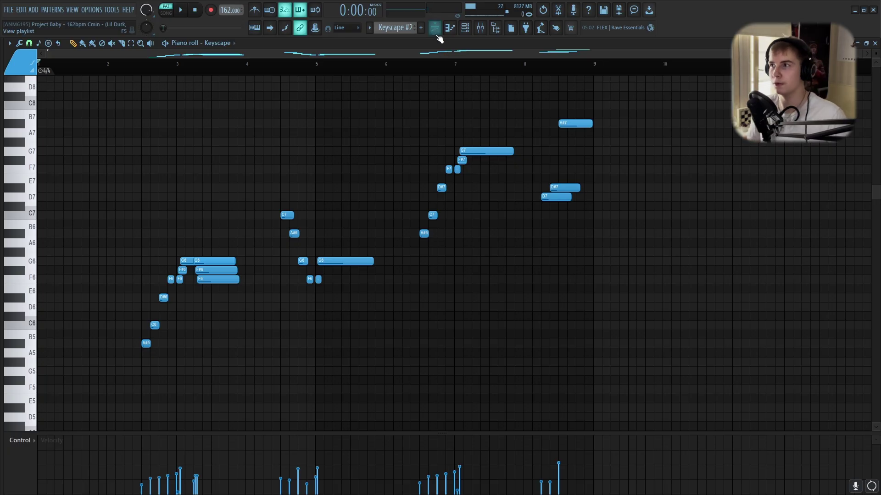
{"action": "left_click", "coordinate": [434, 29]}
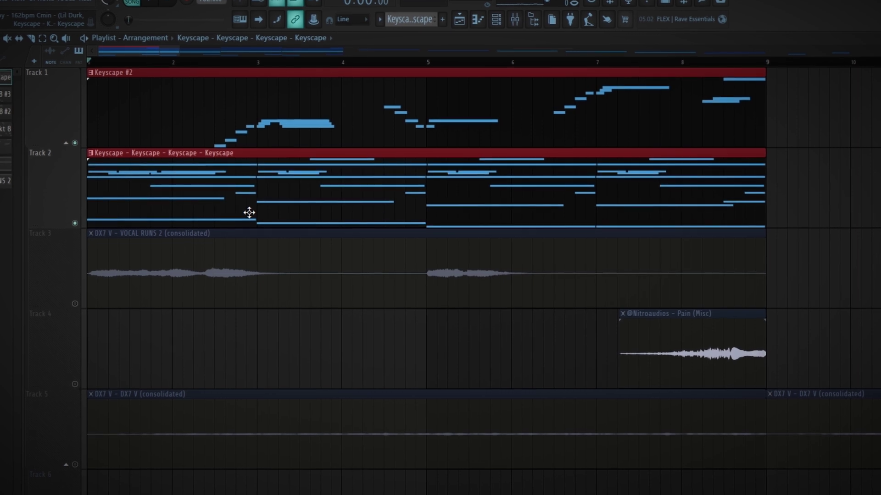
{"action": "left_click_drag", "start_coordinate": [174, 204], "coordinate": [77, 200]}
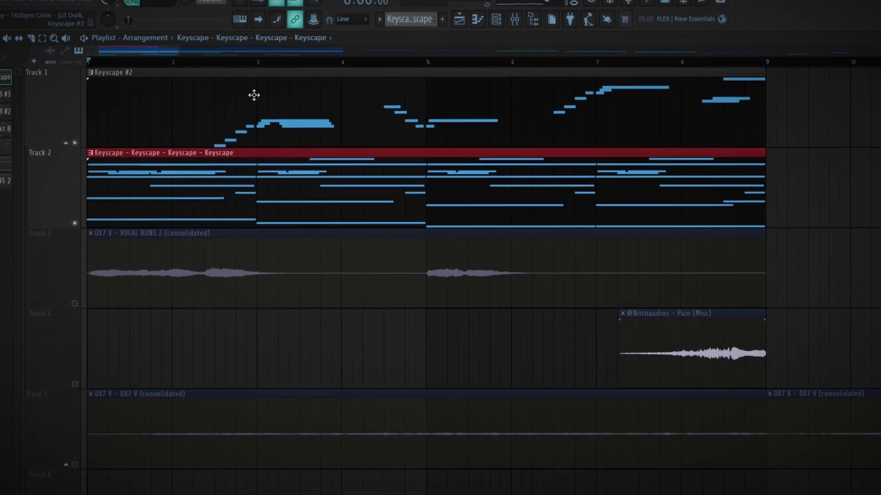
{"action": "left_click_drag", "start_coordinate": [221, 96], "coordinate": [338, 98]}
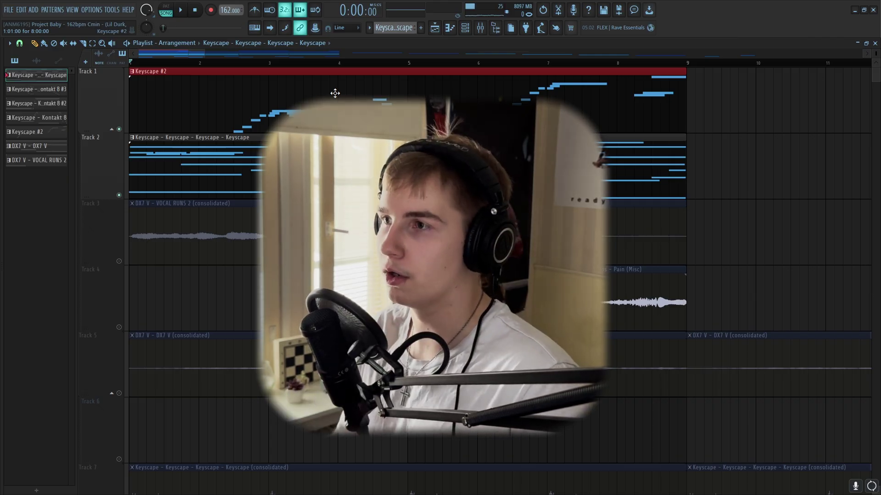
{"action": "double_click", "coordinate": [335, 93]}
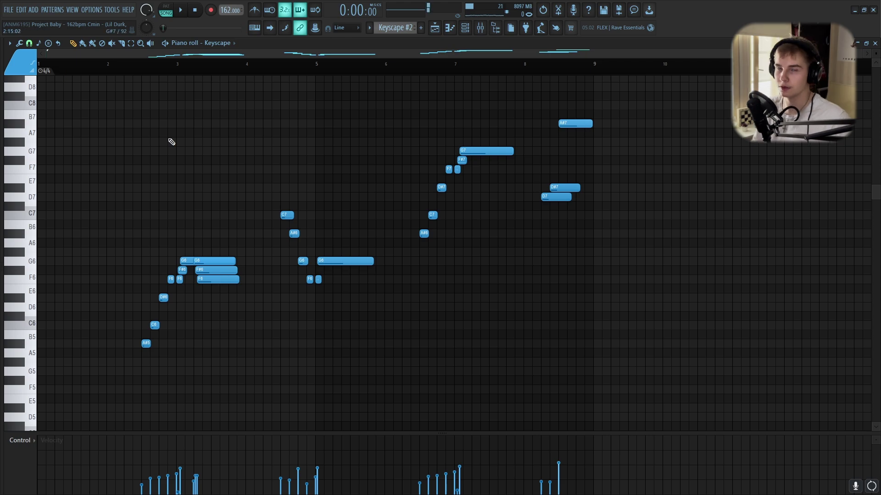
Step: Show the browser and look through the piano roll's scale highlighting options
{"action": "key", "text": "alt+F8"}
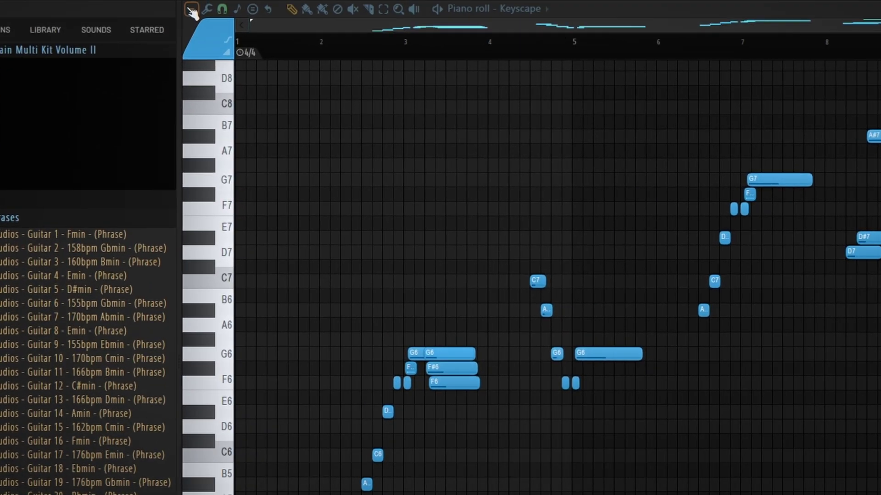
{"action": "left_click", "coordinate": [205, 42]}
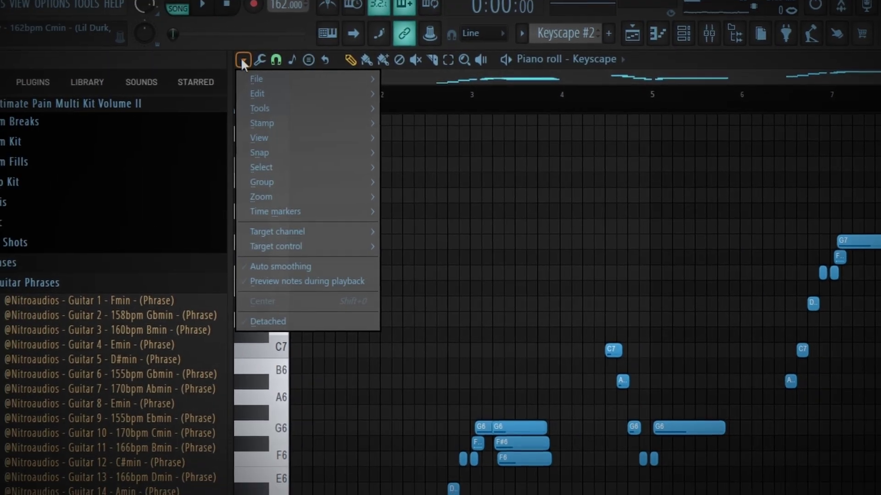
{"action": "mouse_move", "coordinate": [234, 89]}
{"action": "mouse_move", "coordinate": [455, 366]}
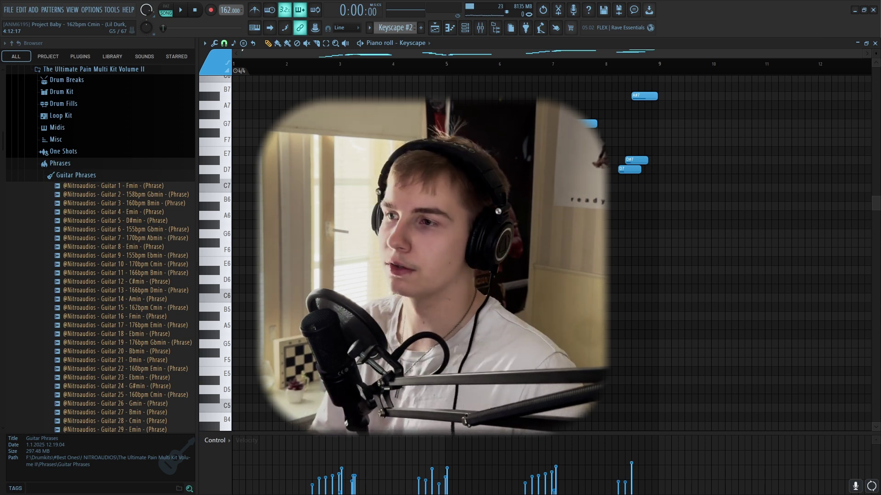
Step: Examine the first ascending melody run from A#5 to G6 up close and play it back
{"action": "scroll", "coordinate": [724, 234], "scroll_direction": "up", "scroll_amount": 1}
{"action": "key", "text": "ctrl+a"}
{"action": "scroll", "coordinate": [688, 275], "scroll_direction": "up", "scroll_amount": 1}
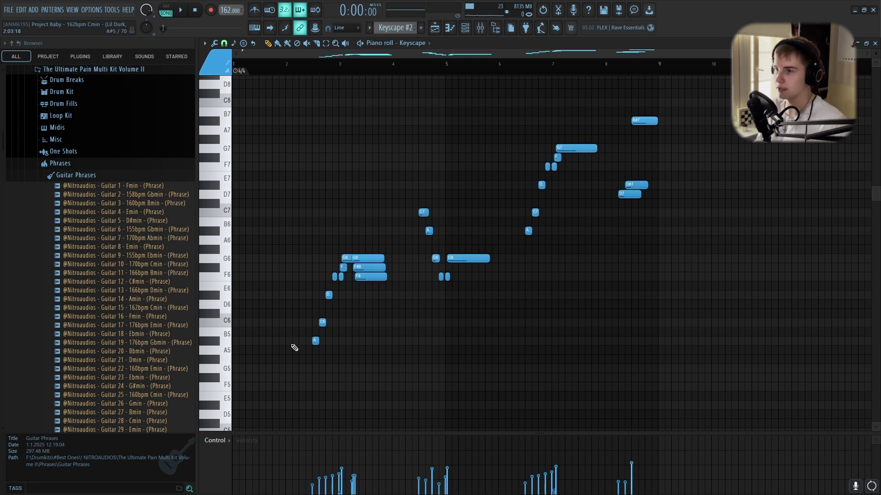
{"action": "scroll", "coordinate": [295, 347], "scroll_direction": "up", "scroll_amount": 2}
{"action": "scroll", "coordinate": [287, 306], "scroll_direction": "down", "scroll_amount": 1}
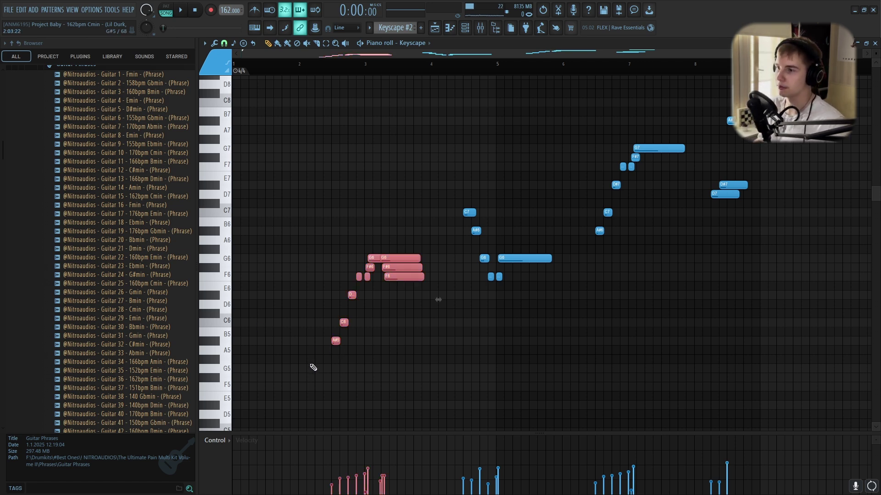
{"action": "scroll", "coordinate": [313, 368], "scroll_direction": "up", "scroll_amount": 3}
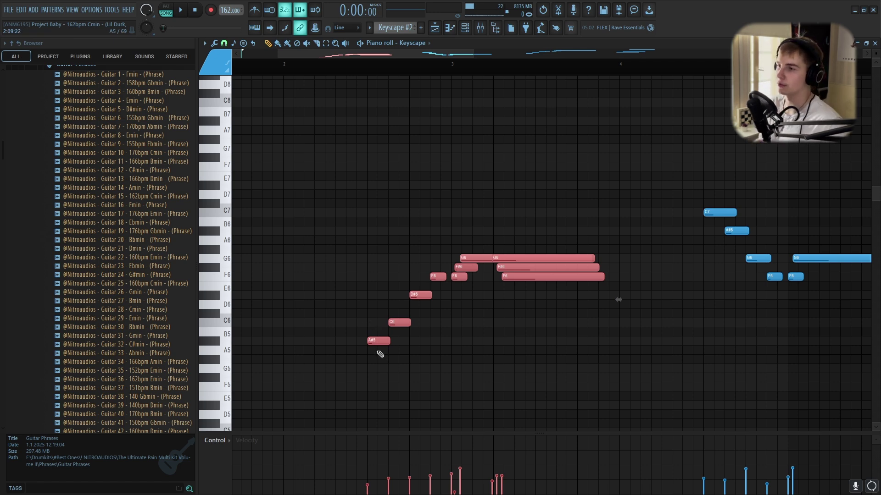
{"action": "scroll", "coordinate": [369, 356], "scroll_direction": "up", "scroll_amount": 2}
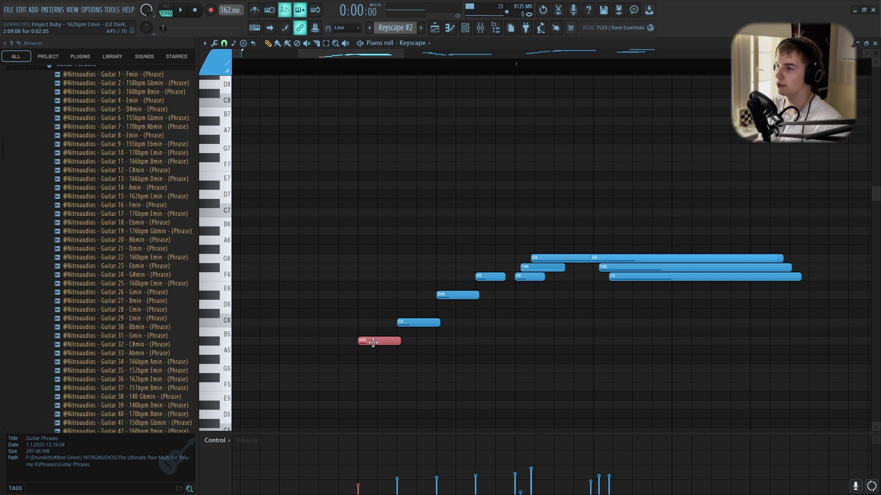
{"action": "scroll", "coordinate": [369, 355], "scroll_direction": "down", "scroll_amount": 2}
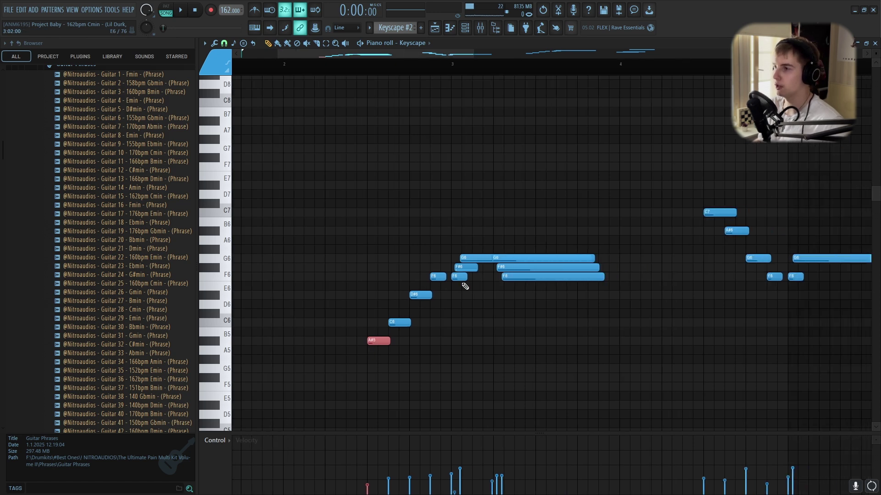
{"action": "scroll", "coordinate": [521, 267], "scroll_direction": "up", "scroll_amount": 2}
{"action": "scroll", "coordinate": [399, 289], "scroll_direction": "down", "scroll_amount": 2}
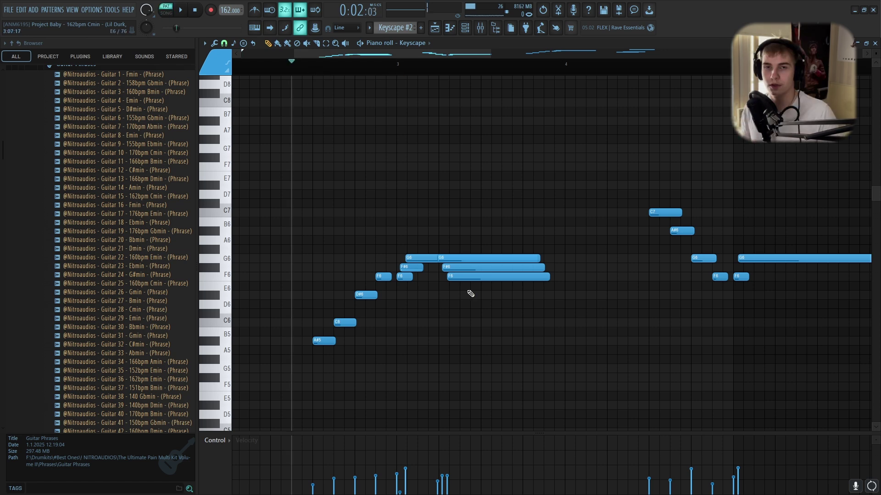
{"action": "key", "text": "space"}
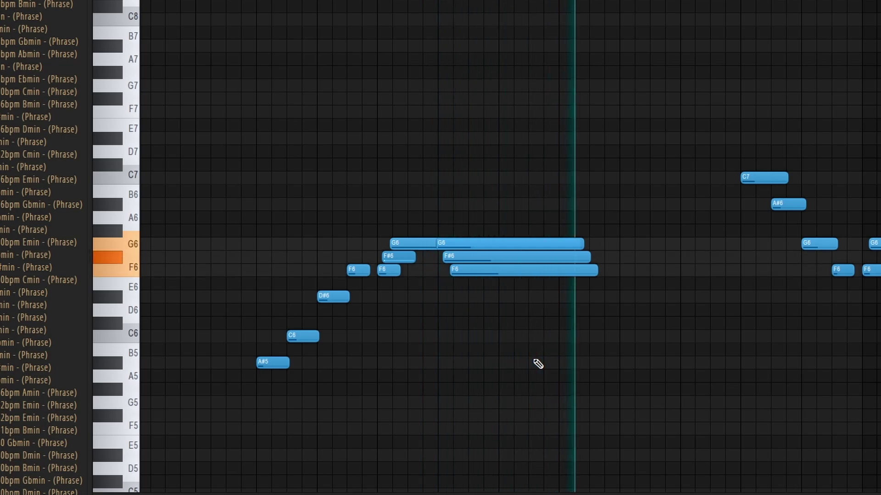
{"action": "scroll", "coordinate": [539, 360], "scroll_direction": "down", "scroll_amount": 3}
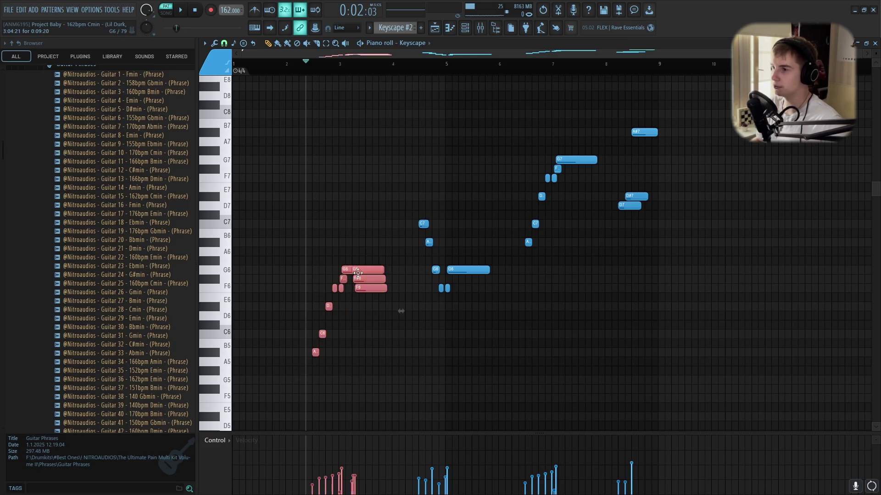
Step: Try copying the first melody run to around bar 7, one octave higher, and delete the copy
{"action": "left_click_drag", "start_coordinate": [358, 273], "coordinate": [565, 269]}
{"action": "key", "text": "ctrl+Up"}
{"action": "scroll", "coordinate": [573, 197], "scroll_direction": "up", "scroll_amount": 4}
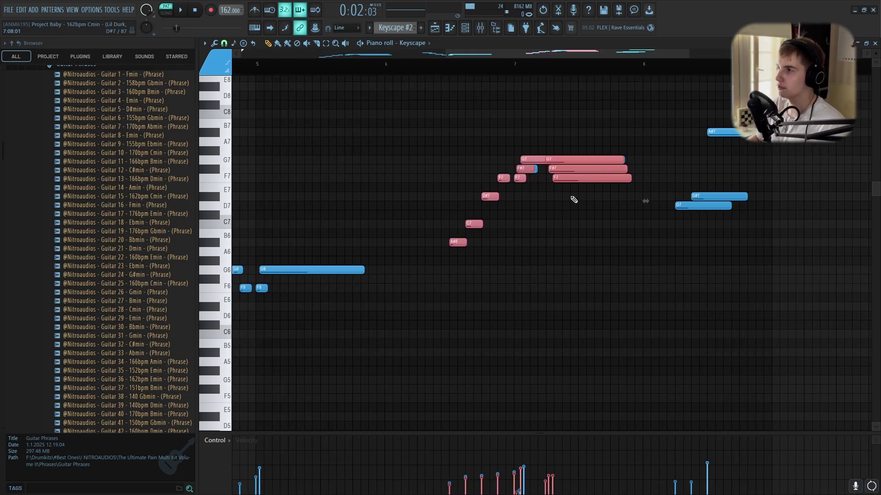
{"action": "key", "text": "Delete"}
Step: Select the ascending run near bar 7, then the descending run from C7 near bar 5, to compare their notes
{"action": "left_click_drag", "start_coordinate": [590, 136], "coordinate": [448, 276]}
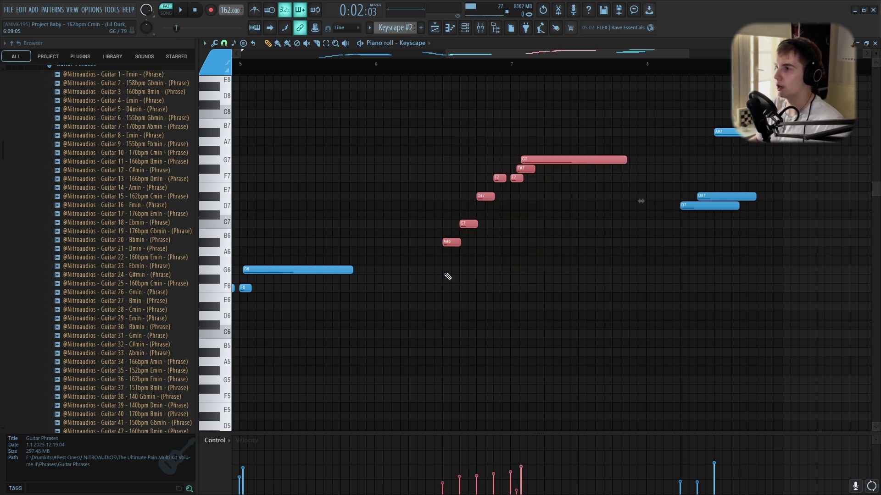
{"action": "scroll", "coordinate": [446, 273], "scroll_direction": "down", "scroll_amount": 4}
{"action": "left_click_drag", "start_coordinate": [492, 216], "coordinate": [407, 298]}
{"action": "scroll", "coordinate": [468, 270], "scroll_direction": "up", "scroll_amount": 6}
{"action": "scroll", "coordinate": [478, 270], "scroll_direction": "up", "scroll_amount": 2}
{"action": "left_click", "coordinate": [592, 238]}
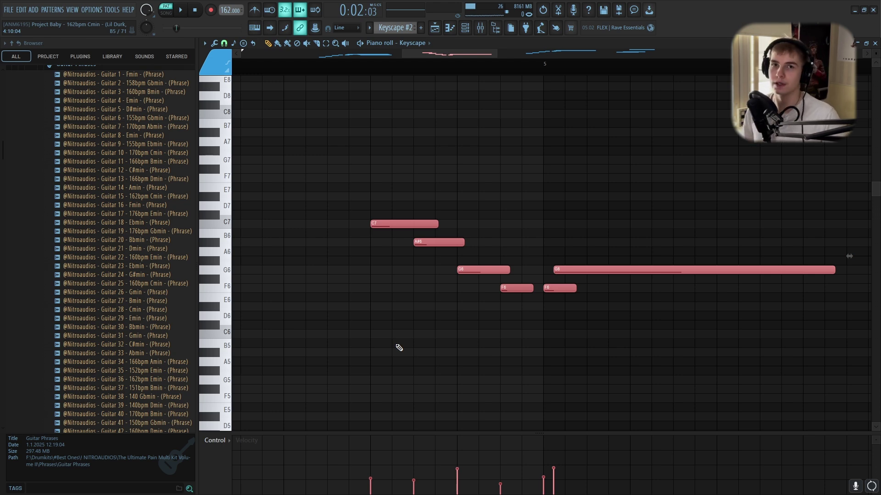
Step: Select the three closing notes D7, D#7 and A#7 after bar 8 of the melody
{"action": "scroll", "coordinate": [495, 341], "scroll_direction": "down", "scroll_amount": 6}
{"action": "scroll", "coordinate": [597, 276], "scroll_direction": "up", "scroll_amount": 3}
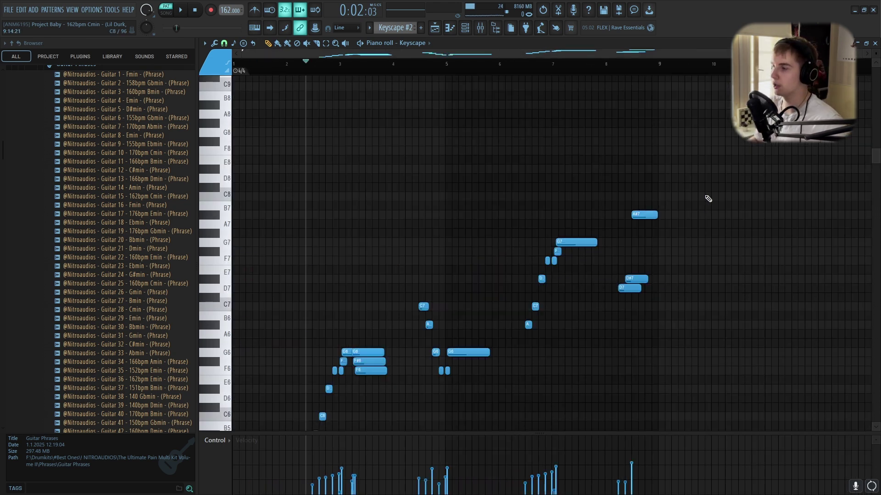
{"action": "left_click_drag", "start_coordinate": [708, 197], "coordinate": [622, 347]}
{"action": "scroll", "coordinate": [624, 343], "scroll_direction": "up", "scroll_amount": 3}
{"action": "left_click", "coordinate": [675, 299], "text": "ctrl"}
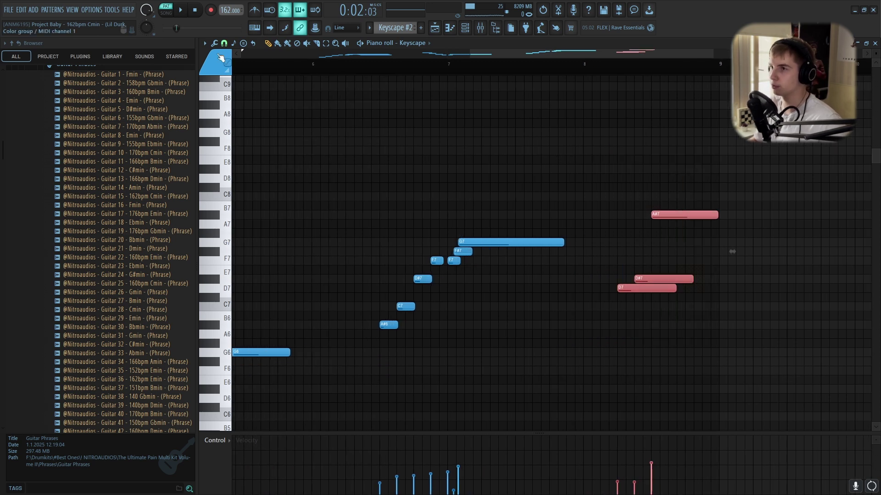
Step: Change the piano roll's scale highlighting to Minor Natural (Aeolian) and clear the note selection
{"action": "left_click", "coordinate": [204, 43]}
{"action": "mouse_move", "coordinate": [252, 92]}
{"action": "mouse_move", "coordinate": [334, 223]}
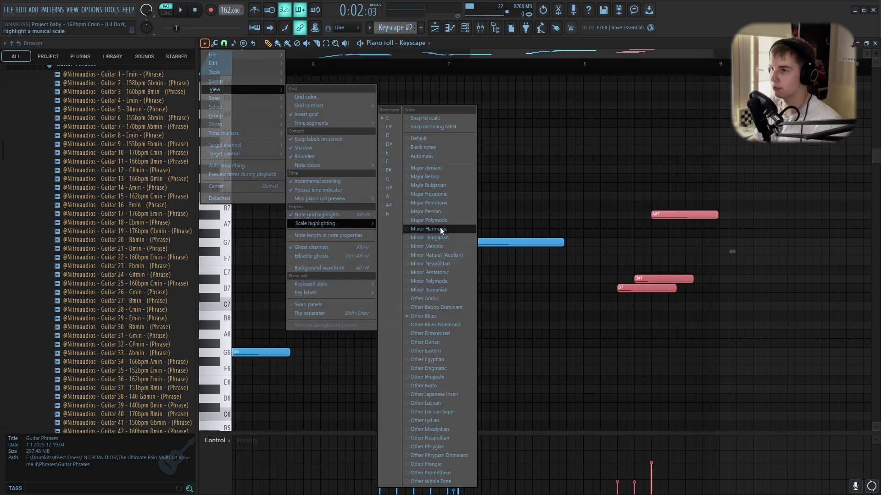
{"action": "left_click", "coordinate": [460, 256]}
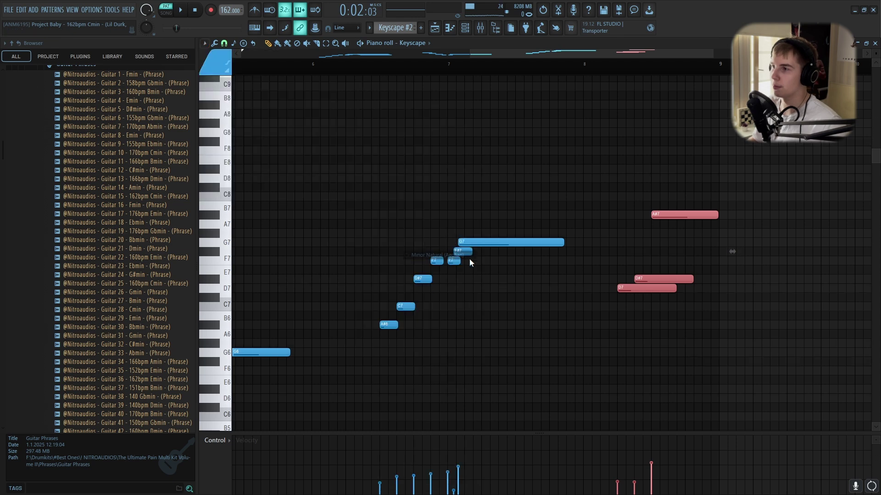
{"action": "left_click_drag", "start_coordinate": [595, 257], "coordinate": [556, 291]}
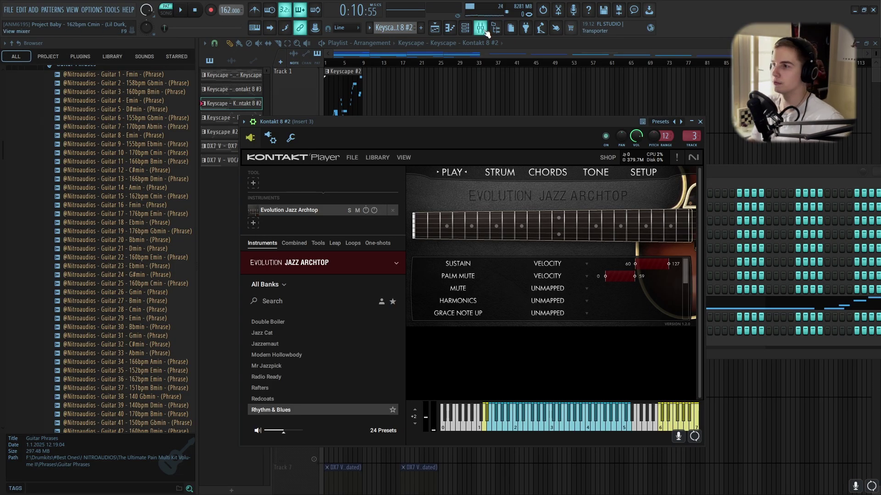
Step: View the guitar's mixer effects and the channel rack, and open the Kontakt 8 #2 notes in the piano roll
{"action": "left_click", "coordinate": [480, 28]}
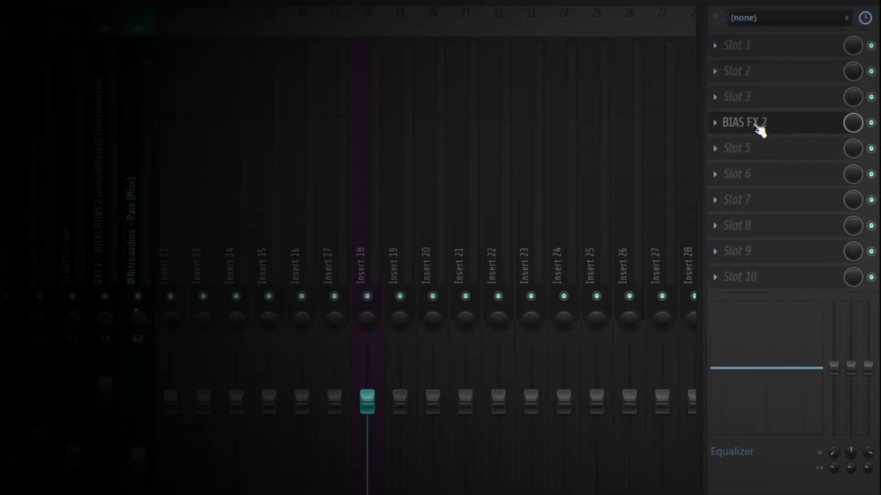
{"action": "key", "text": "F6"}
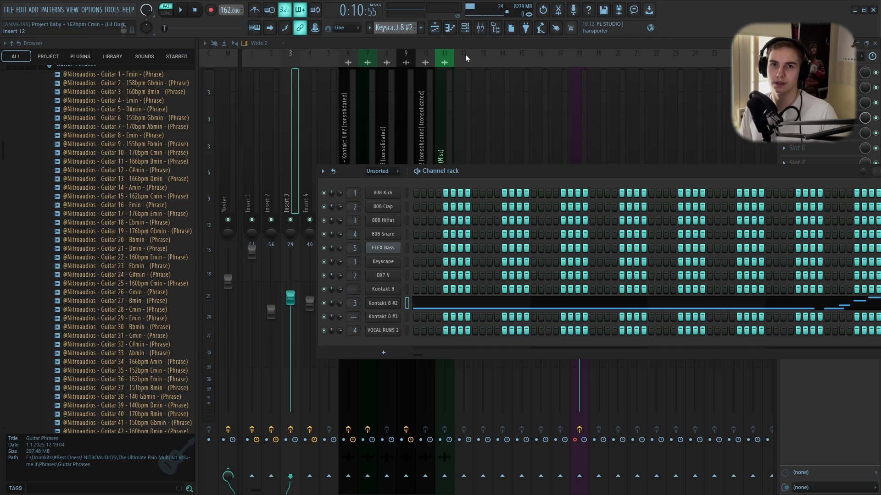
{"action": "right_click", "coordinate": [390, 304]}
{"action": "left_click", "coordinate": [415, 304]}
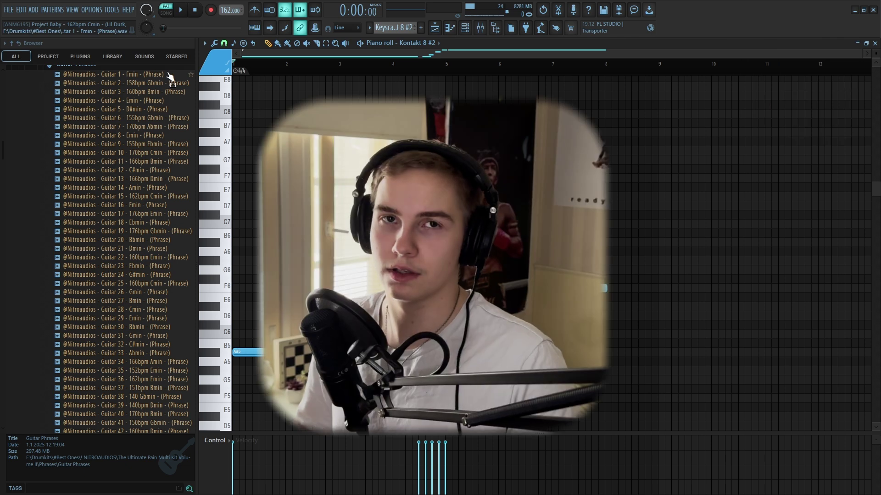
{"action": "scroll", "coordinate": [313, 102], "scroll_direction": "down", "scroll_amount": 2}
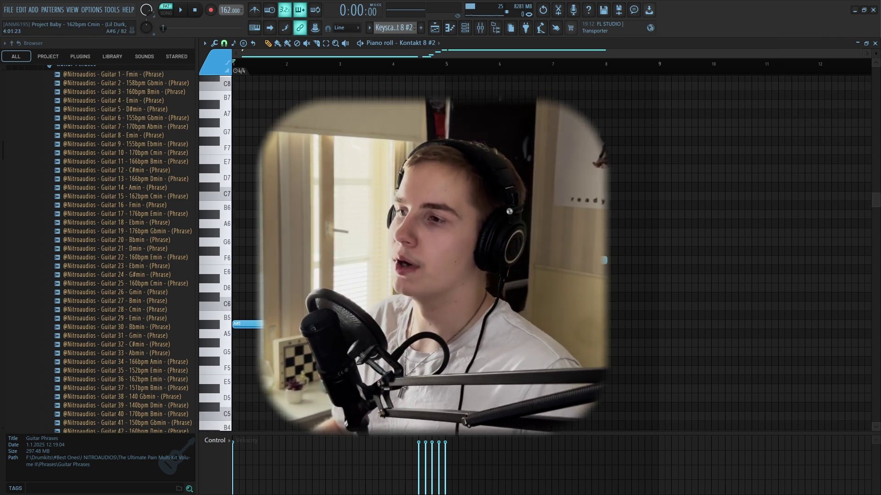
Step: Play the Kontakt 8 #2 notes and look at their Evolution Jazz Archtop instrument between playbacks
{"action": "left_click", "coordinate": [187, 16]}
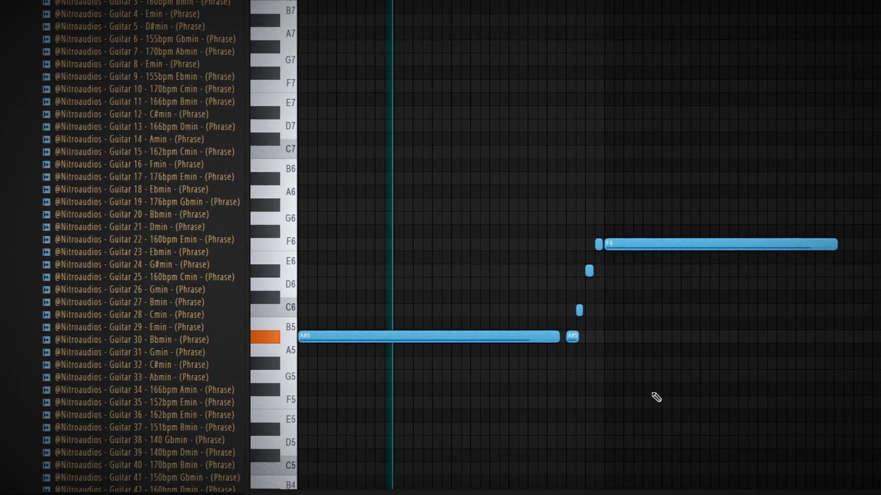
{"action": "scroll", "coordinate": [656, 397], "scroll_direction": "down", "scroll_amount": 3}
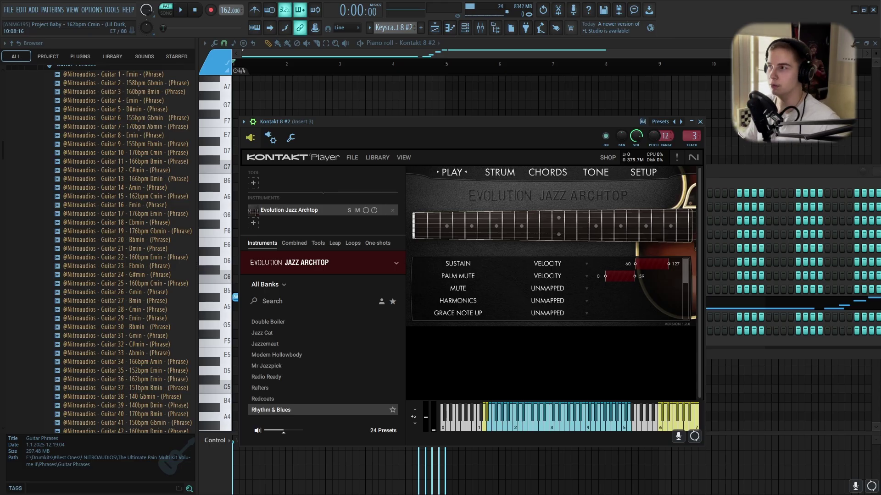
{"action": "left_click", "coordinate": [737, 175]}
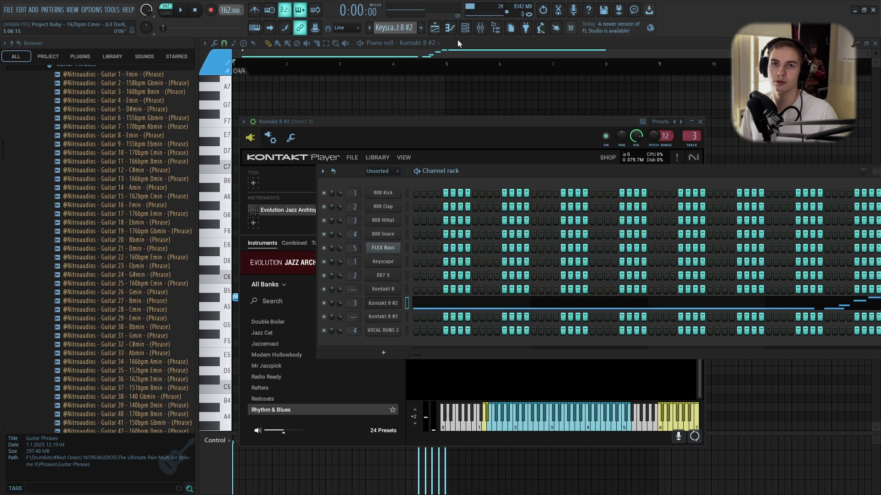
{"action": "left_click", "coordinate": [458, 40]}
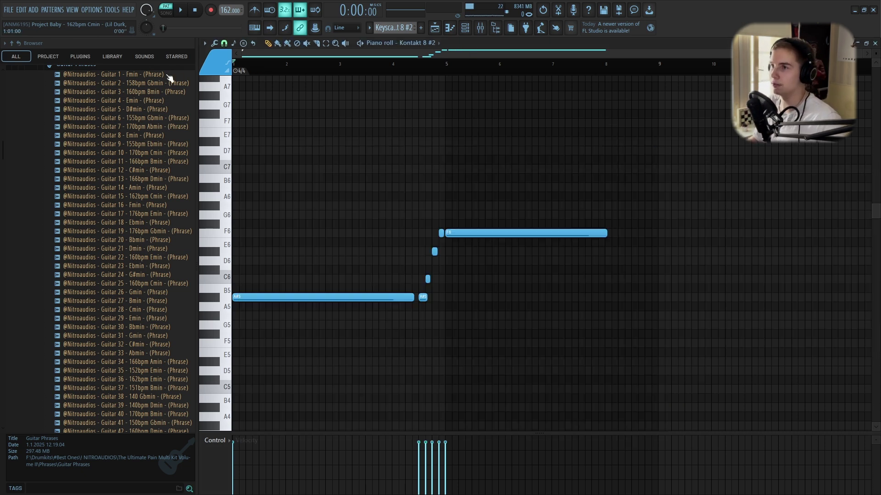
{"action": "key", "text": "space"}
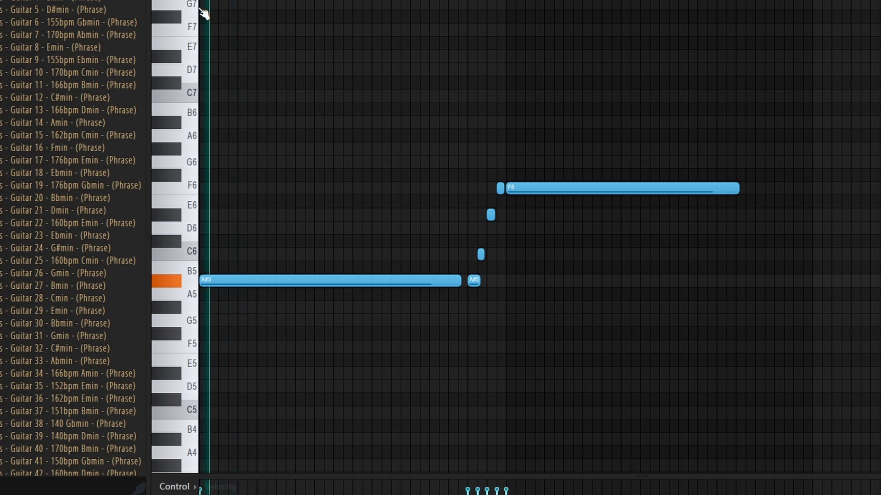
{"action": "left_click", "coordinate": [307, 278]}
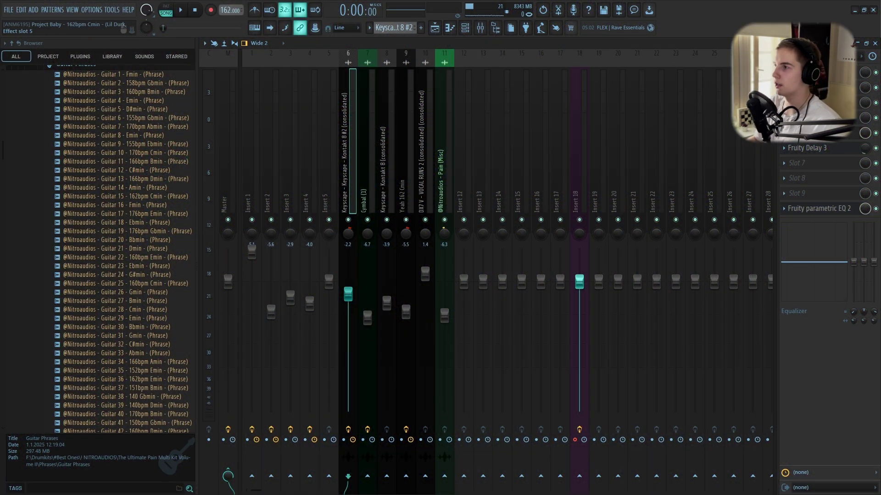
Step: Inspect the slot 5 effect on the consolidated Kontakt 8 #2 mixer track and play the first three playlist tracks together
{"action": "left_click", "coordinate": [807, 133]}
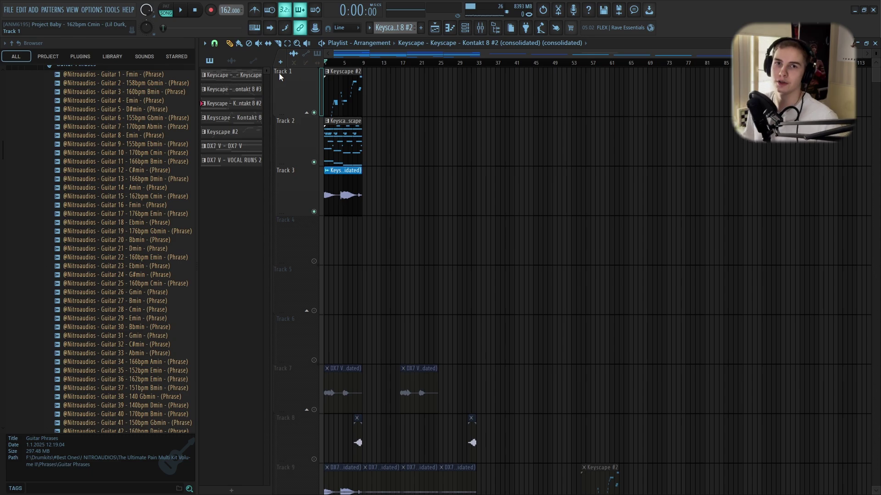
{"action": "left_click", "coordinate": [178, 11]}
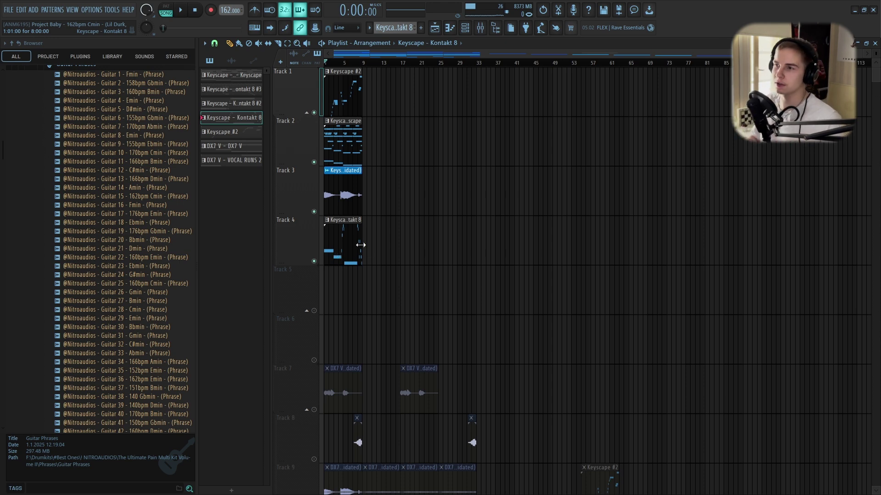
Step: Open the Kontakt 8 pattern from Track 4 in the piano roll and play its long notes and melody runs
{"action": "double_click", "coordinate": [361, 245]}
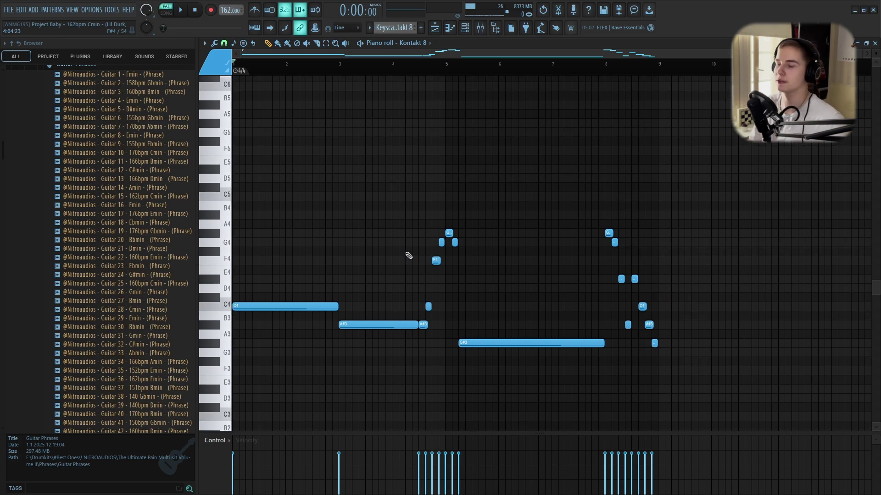
{"action": "key", "text": "space"}
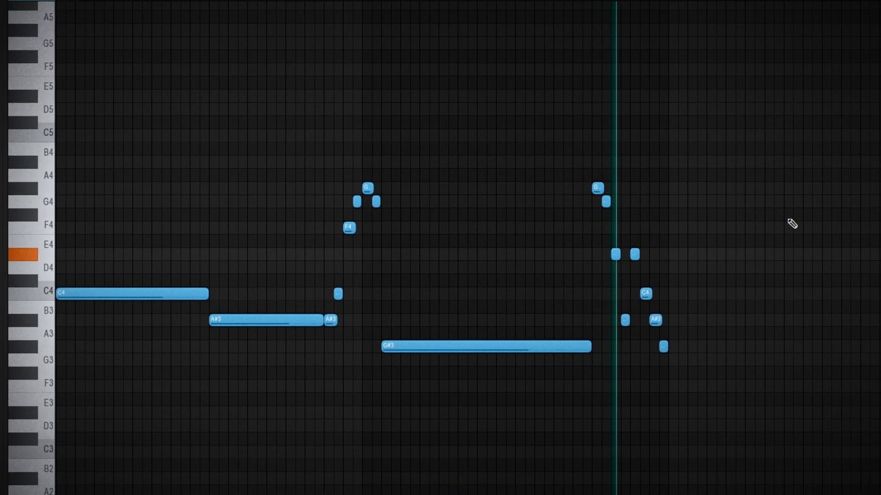
{"action": "key", "text": "space"}
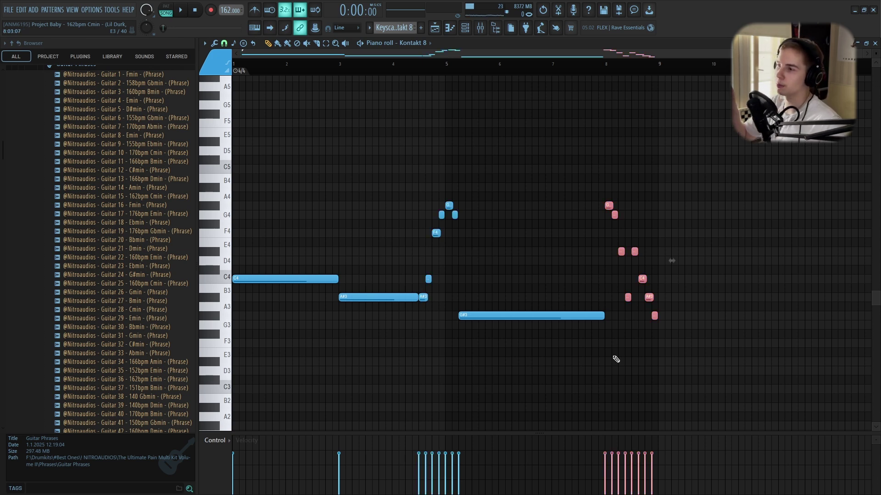
{"action": "scroll", "coordinate": [424, 294], "scroll_direction": "up", "scroll_amount": 4}
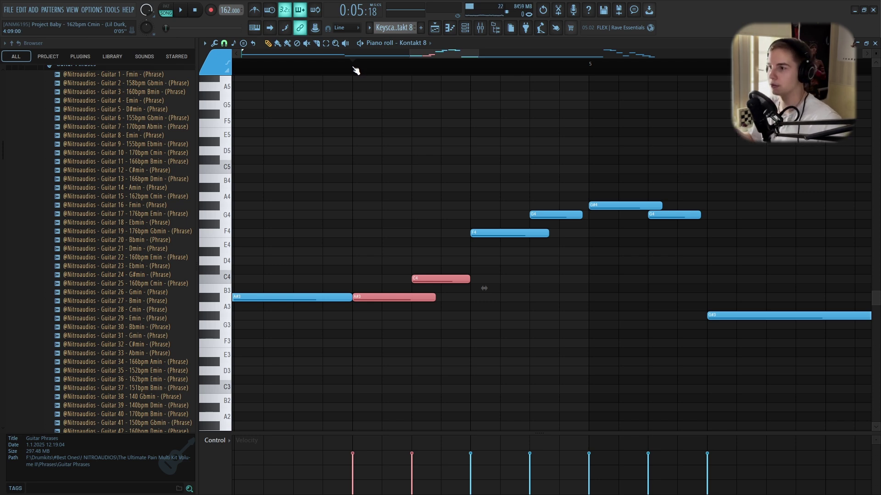
{"action": "key", "text": "space"}
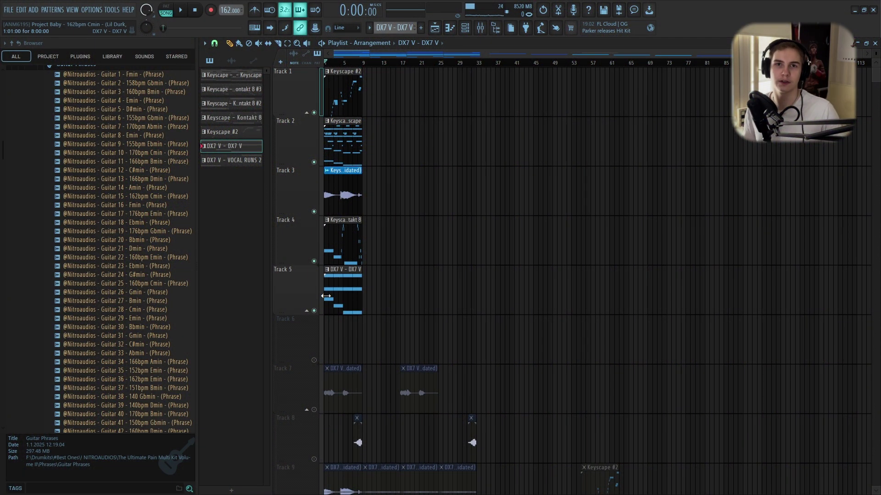
Step: Open the DX7 V pattern from Track 5 in the piano roll, play its chords and select all notes
{"action": "double_click", "coordinate": [342, 306]}
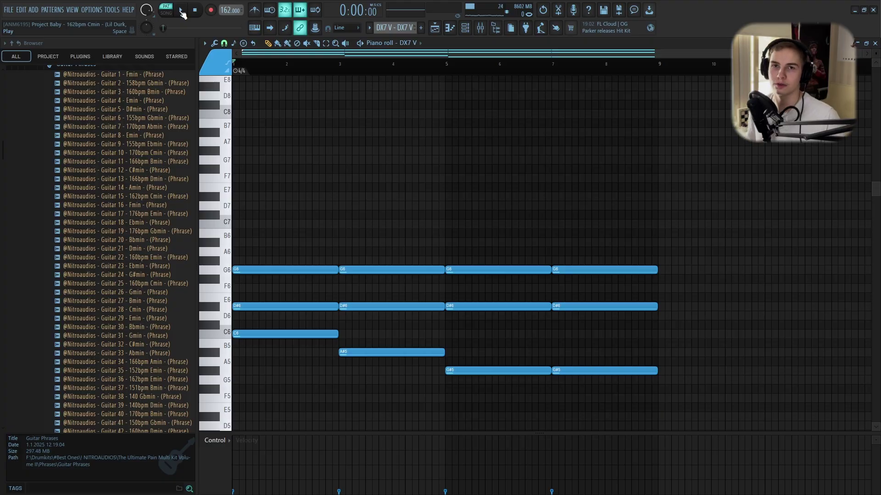
{"action": "left_click", "coordinate": [182, 14]}
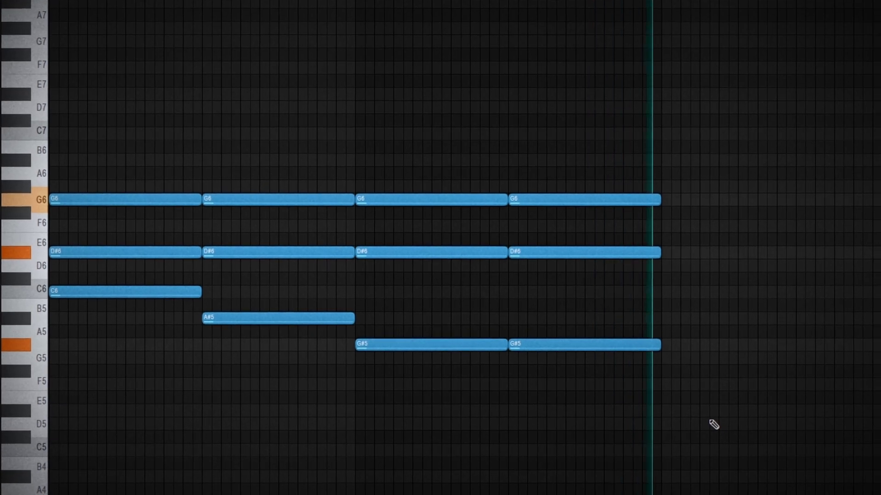
{"action": "key", "text": "space"}
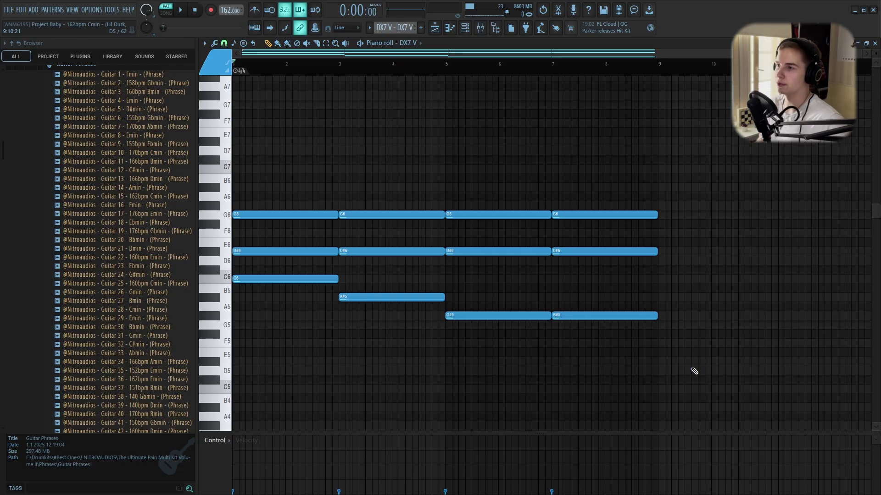
{"action": "key", "text": "ctrl+a"}
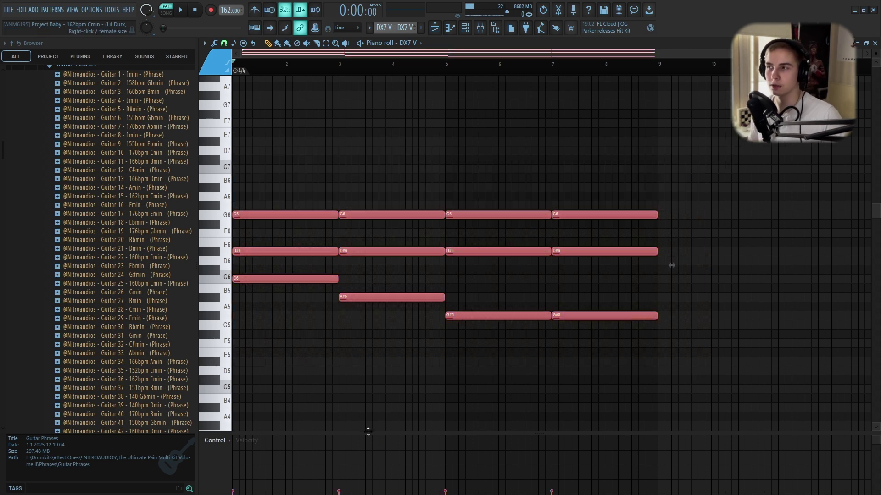
Step: View the DX7 V effects chain on mixer Insert 2 and inspect the effect in slot 5
{"action": "left_click", "coordinate": [481, 37]}
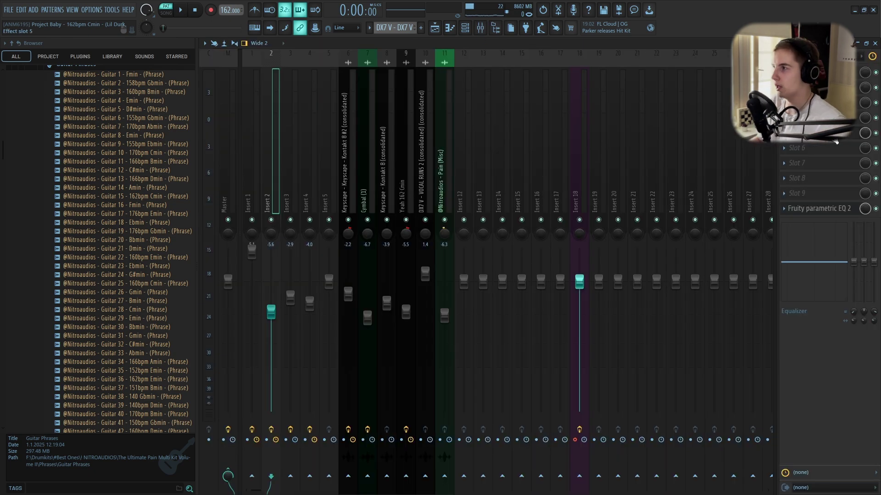
{"action": "left_click", "coordinate": [835, 139]}
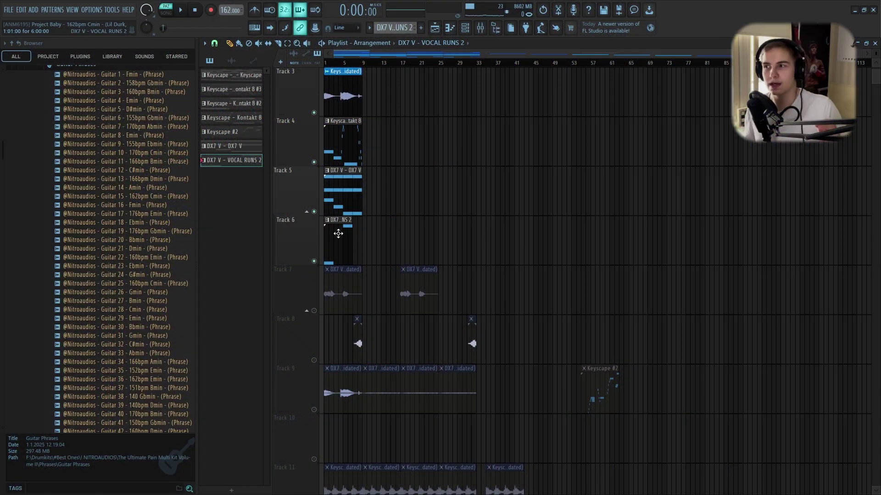
Step: Open the VOCAL RUNS 2 pattern from Track 6 in the piano roll and play its two C notes
{"action": "double_click", "coordinate": [338, 234]}
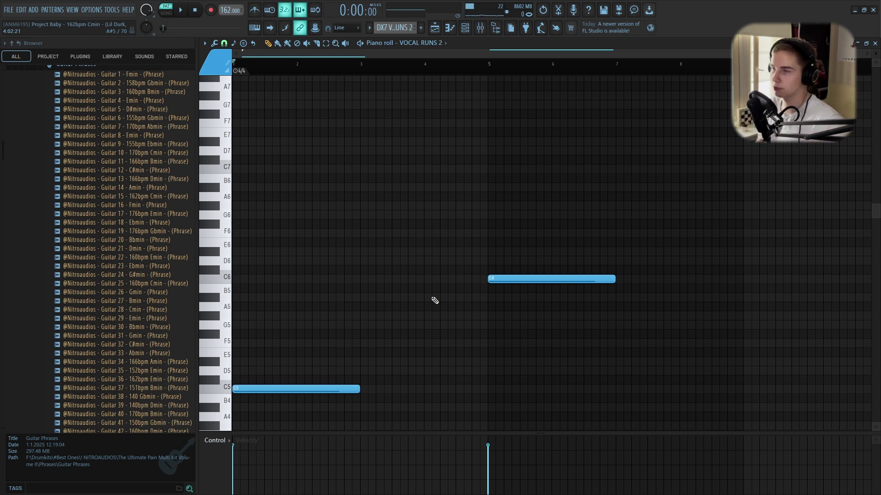
{"action": "scroll", "coordinate": [435, 301], "scroll_direction": "down", "scroll_amount": 2}
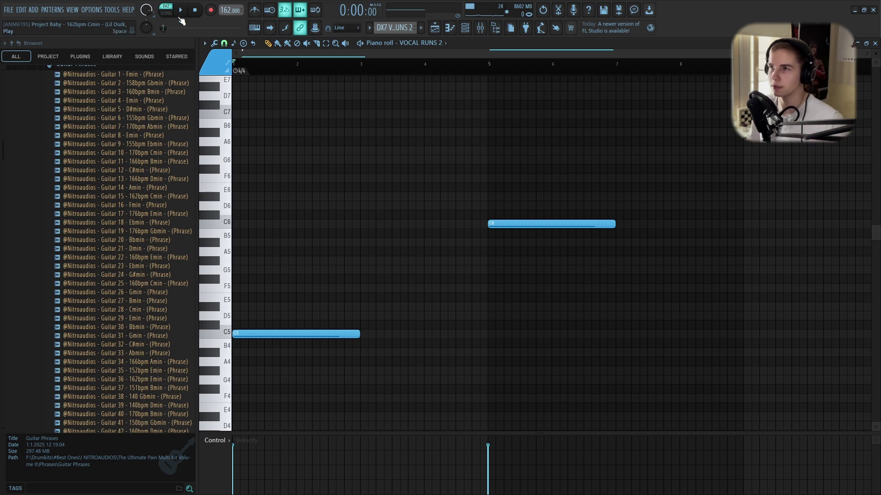
{"action": "key", "text": "space"}
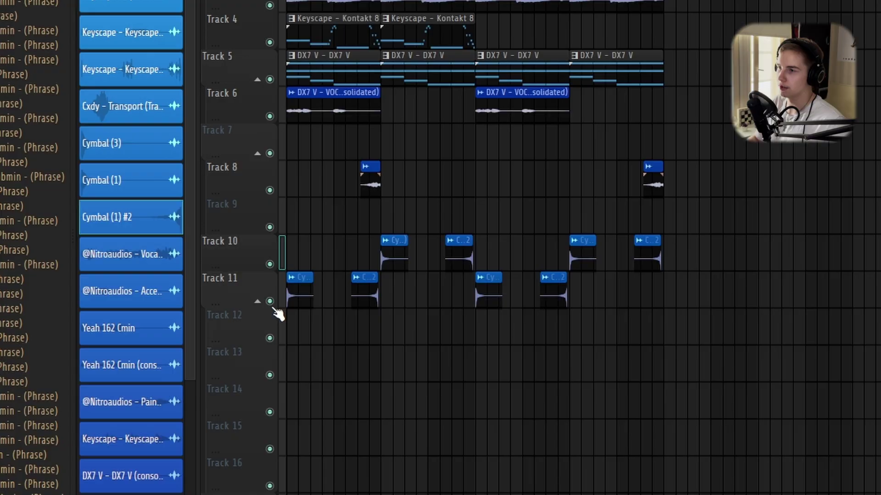
Step: Solo the cymbal clips on Tracks 10 and 11 of the playlist and set the playback position near bar 7
{"action": "right_click", "coordinate": [270, 301]}
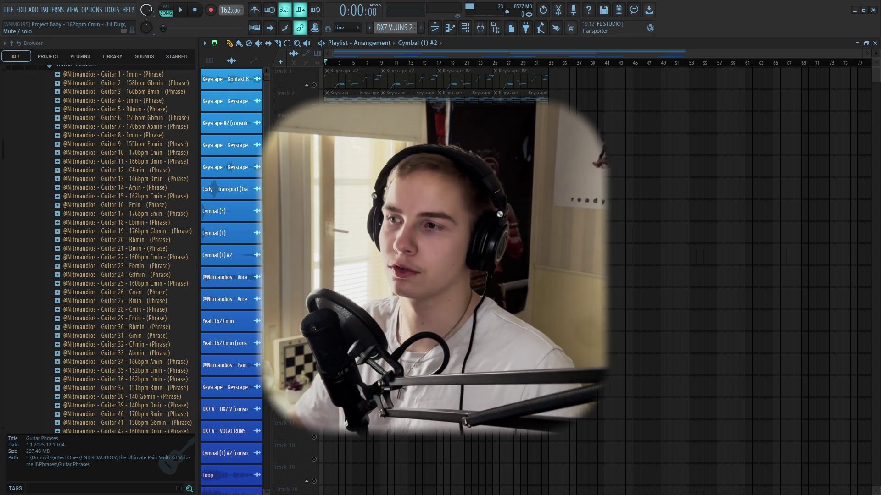
{"action": "left_click", "coordinate": [364, 63]}
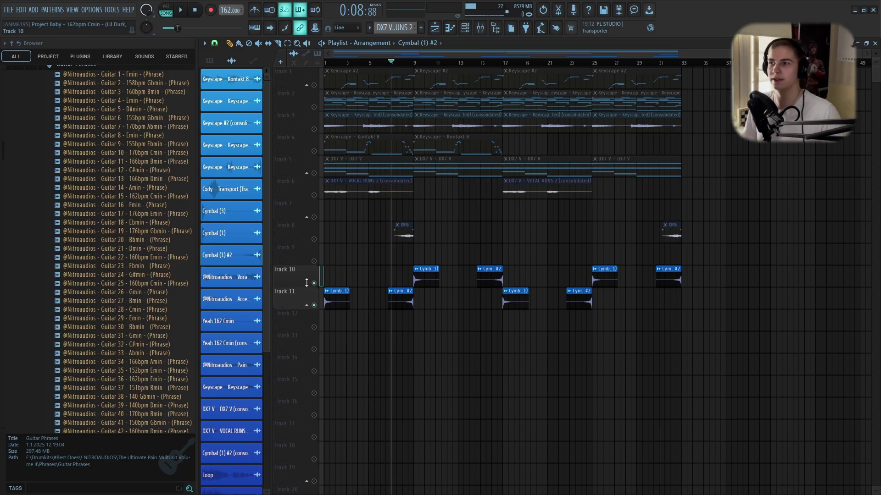
Step: Turn a new Cymbal (1) clip on Track 13 into a unique, reversed copy
{"action": "left_click_drag", "start_coordinate": [350, 270], "coordinate": [333, 314]}
{"action": "double_click", "coordinate": [331, 307]}
{"action": "left_click", "coordinate": [368, 352]}
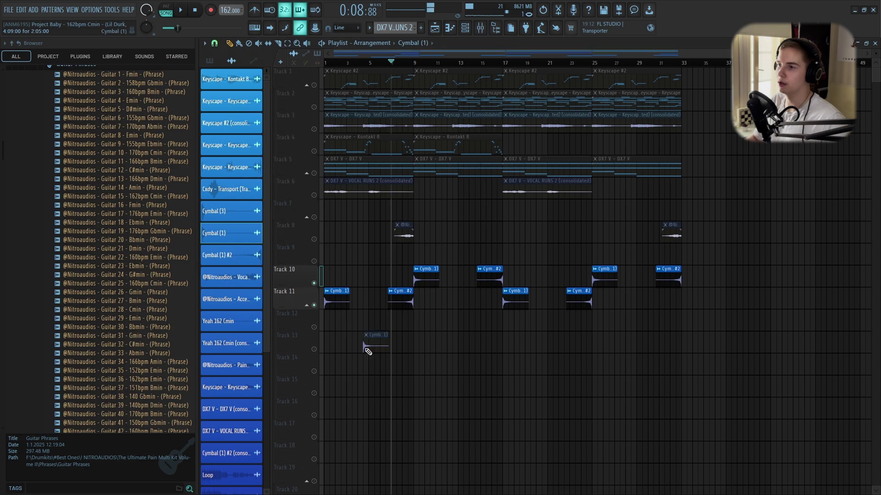
{"action": "right_click", "coordinate": [353, 342]}
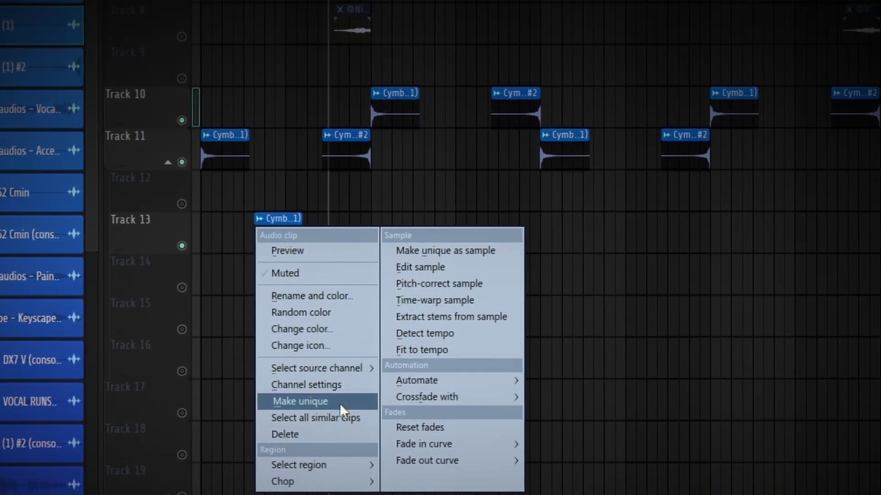
{"action": "left_click", "coordinate": [390, 429]}
{"action": "left_click", "coordinate": [424, 261]}
Step: Move the Cymbal (1) #3 clip to Track 12, aligned beneath Cymbal (1) #2 with its end just past bar 9
{"action": "key", "text": "Escape"}
{"action": "scroll", "coordinate": [477, 482], "scroll_direction": "up", "scroll_amount": 3}
{"action": "left_click_drag", "start_coordinate": [477, 484], "coordinate": [350, 469]}
{"action": "left_click", "coordinate": [294, 359]}
{"action": "scroll", "coordinate": [416, 363], "scroll_direction": "down", "scroll_amount": 3}
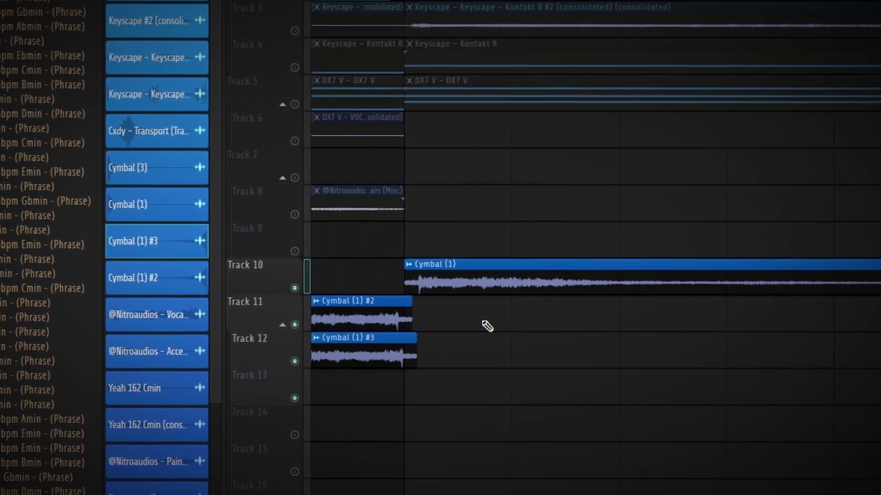
Step: View the effects on the Cymbal (1) mixer track and open its Fruity Delay 3 settings
{"action": "left_click", "coordinate": [480, 27]}
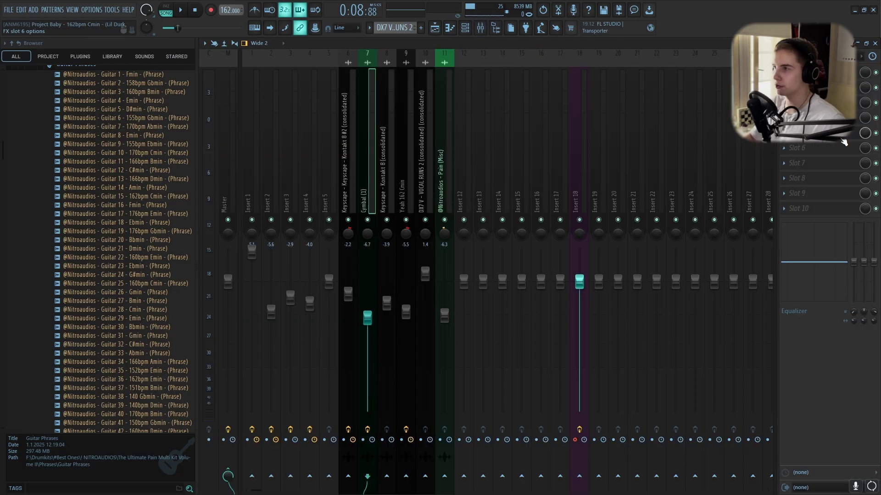
{"action": "left_click", "coordinate": [823, 134]}
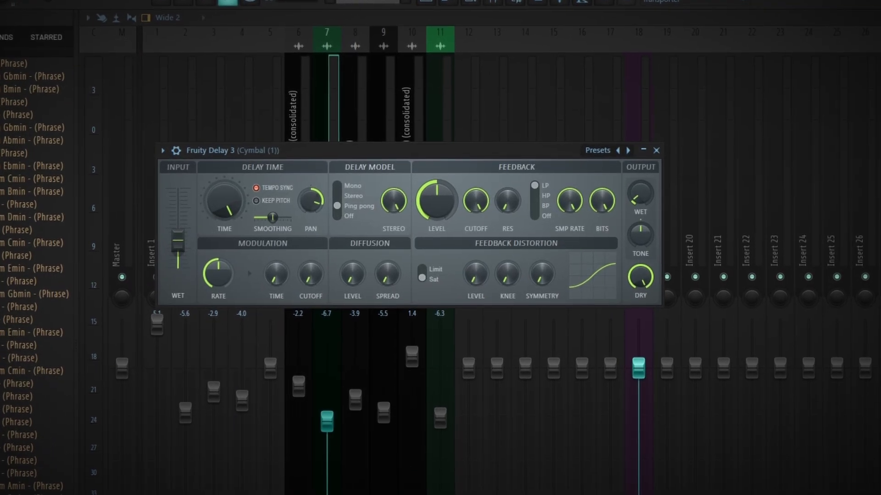